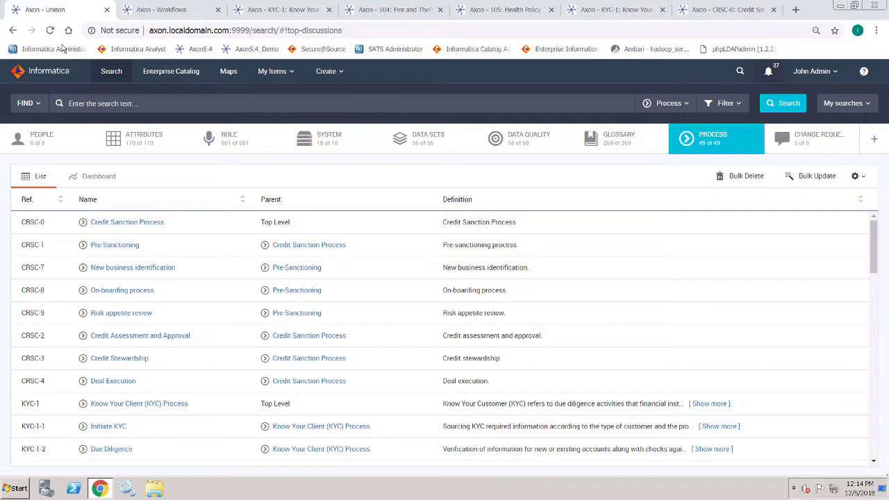
Examine the workflow diagram of the KYC-1 Know Your Client (KYC) Process.
key(ctrl+3)
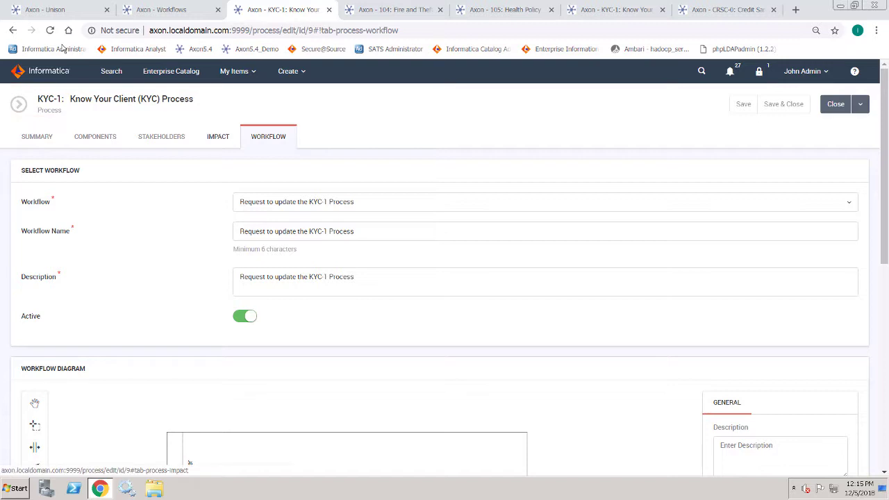
scroll(336, 326, down, 3)
scroll(61, 48, down, 2)
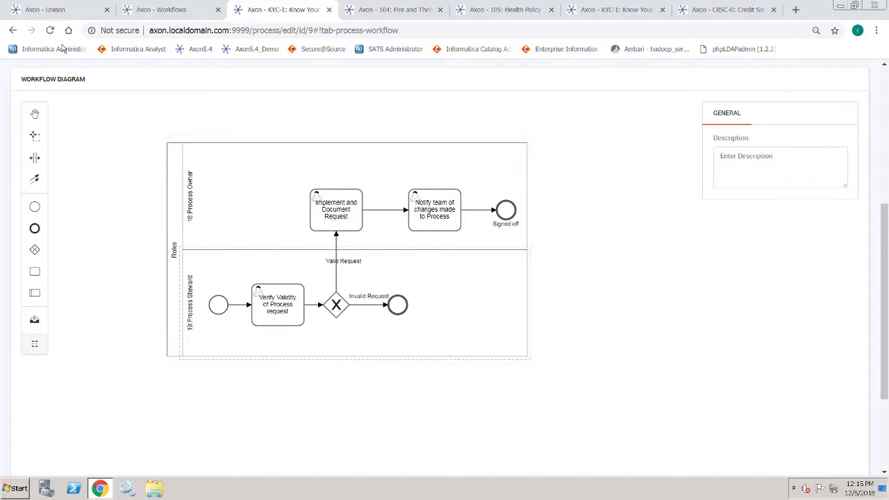
Review the default Data Set workflow, Dataset Change Control Management Process, including its settings and diagram.
key(ctrl+shift+Tab)
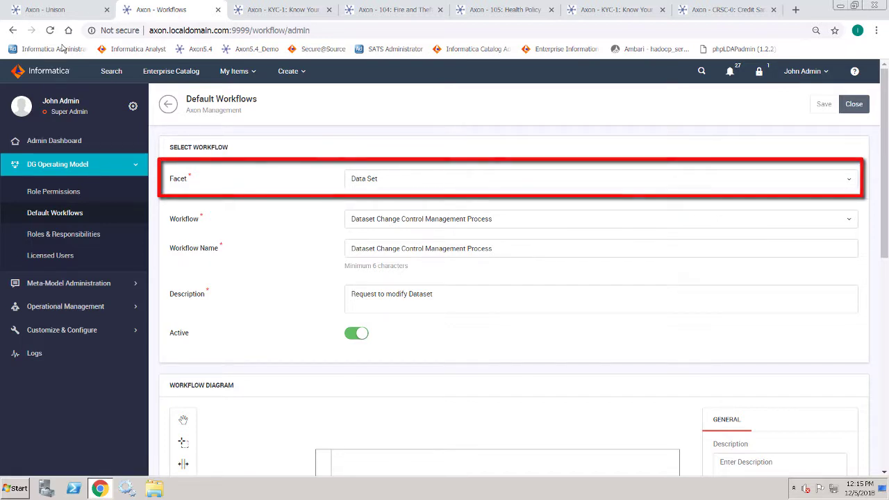
scroll(63, 48, down, 1)
scroll(61, 48, down, 2)
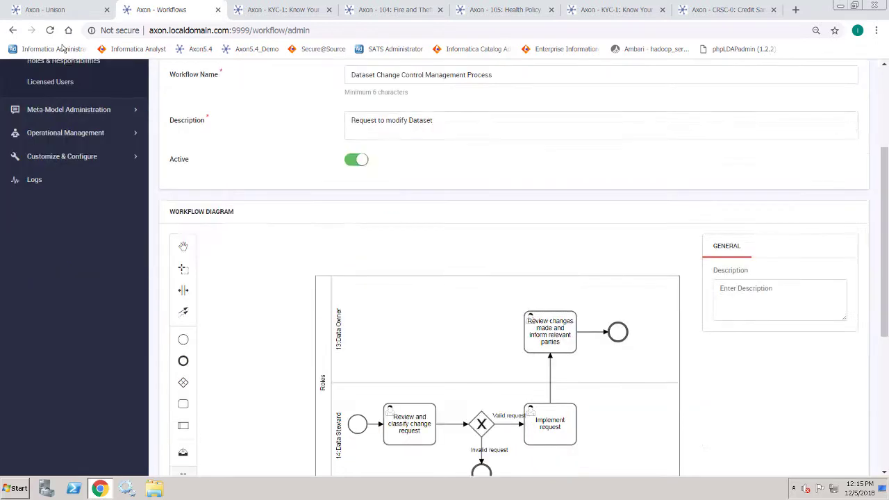
scroll(61, 48, down, 2)
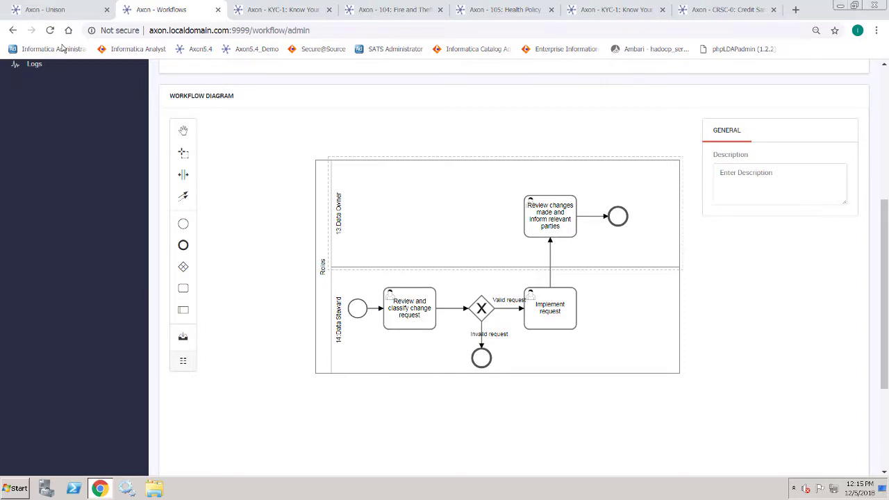
scroll(62, 47, up, 3)
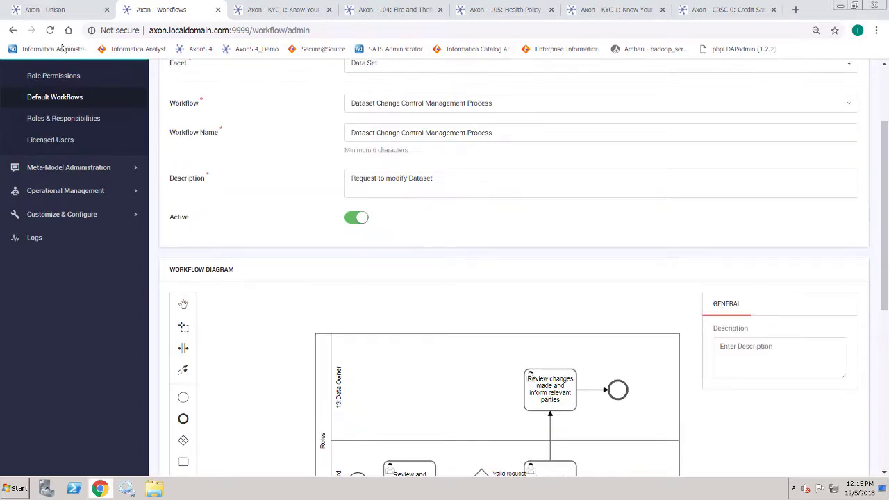
scroll(61, 47, up, 1)
scroll(61, 47, up, 1)
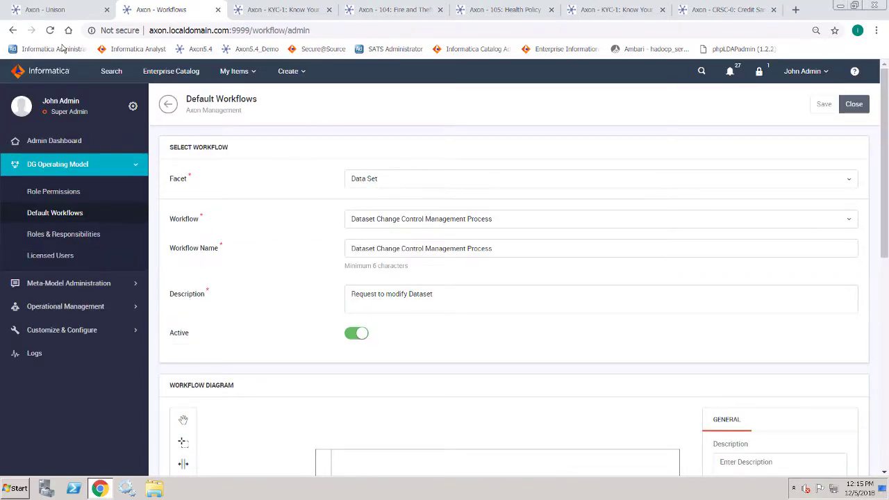
Check the stakeholders of the Fire and Theft Policy - EPM and Health Policy - EPM data sets.
key(ctrl+4)
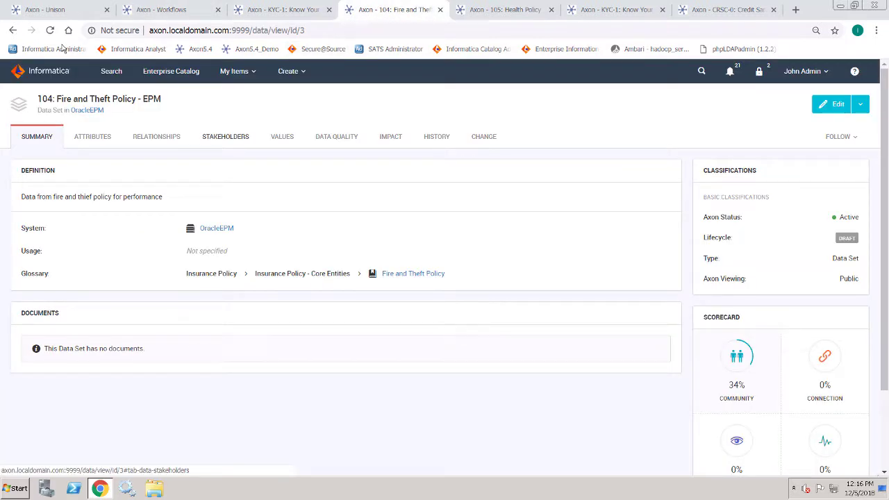
click(226, 137)
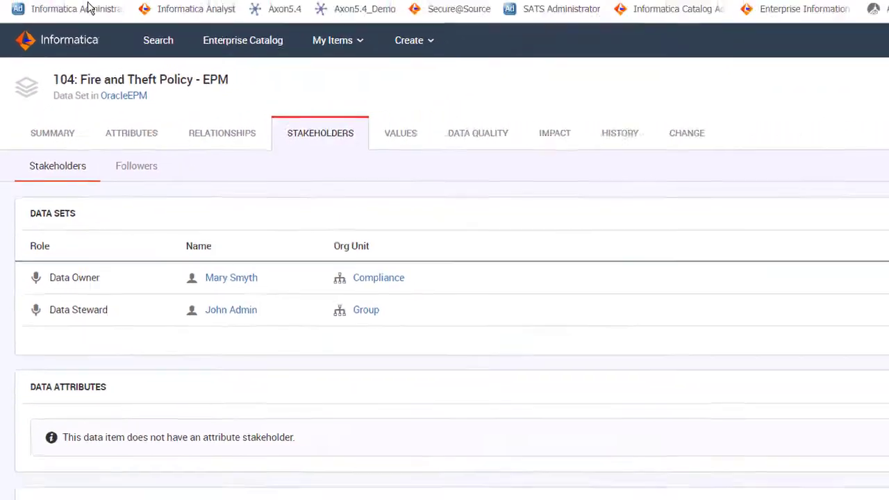
key(ctrl+Tab)
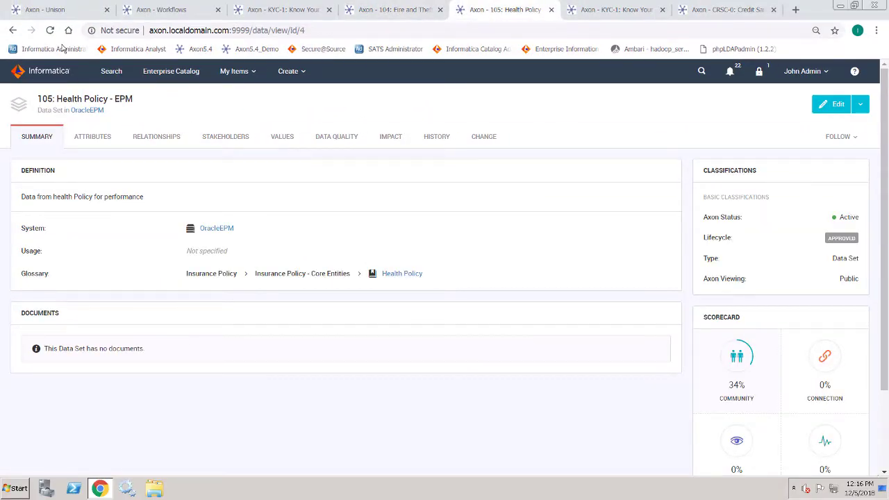
key(Tab)
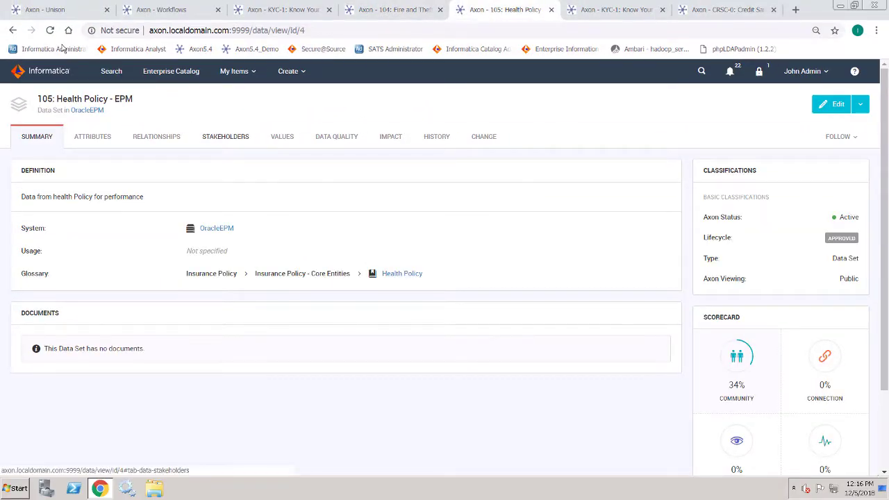
key(Return)
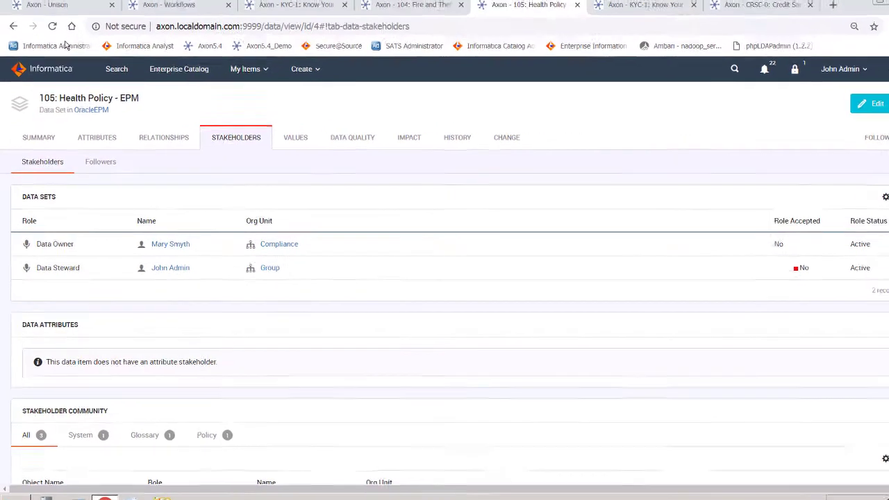
Check the stakeholders of the Credit Sanction Process and the Know Your Client (KYC) Process.
key(ctrl+Tab)
key(ctrl+Tab)
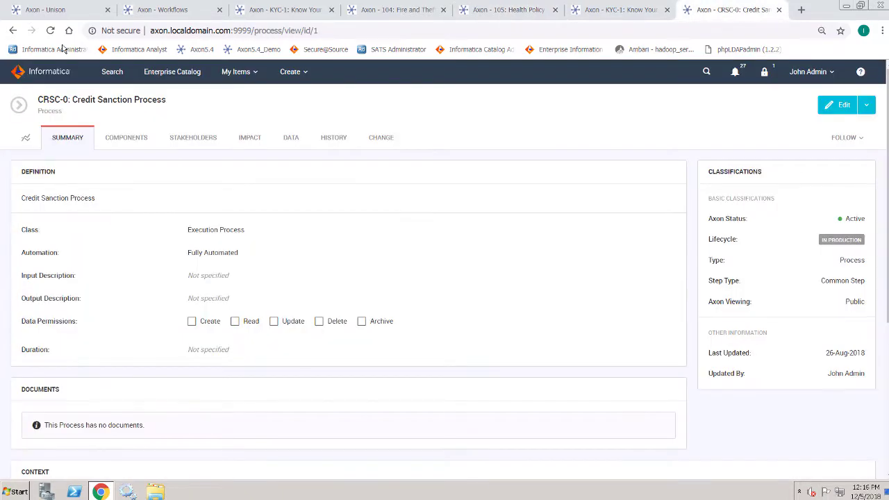
key(Tab)
key(Return)
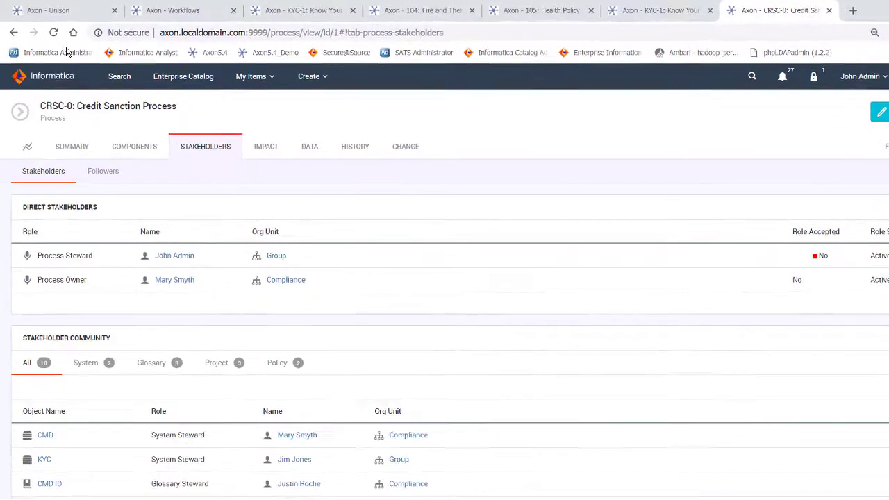
key(ctrl+shift+Tab)
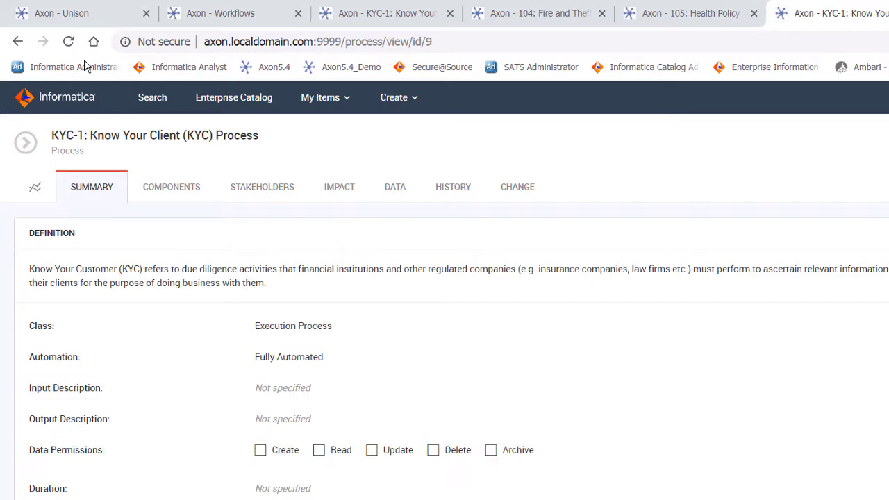
key(Tab)
key(Return)
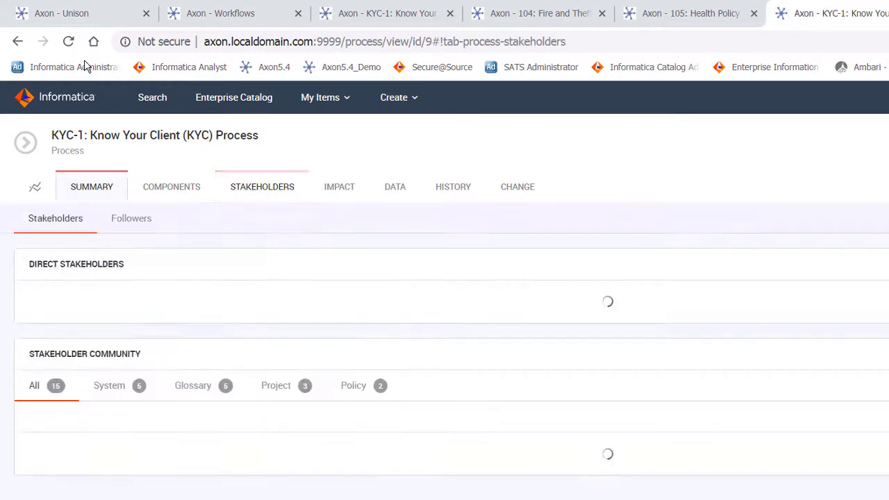
Return to the Unison search and list the change requests instead of the processes.
key(ctrl+1)
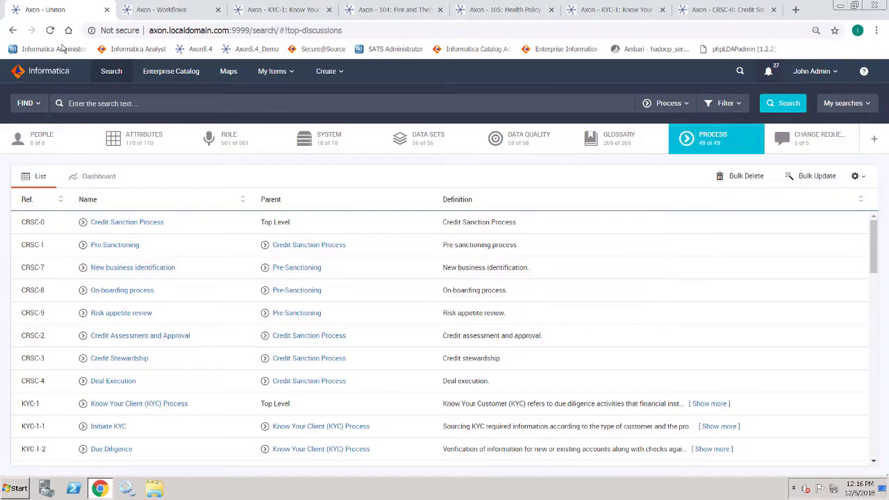
key(Tab)
key(Tab)
key(Tab)
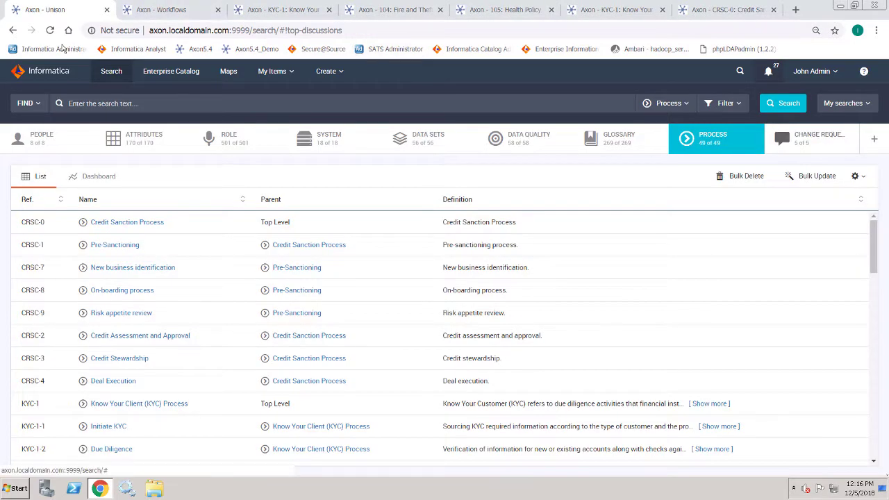
key(Return)
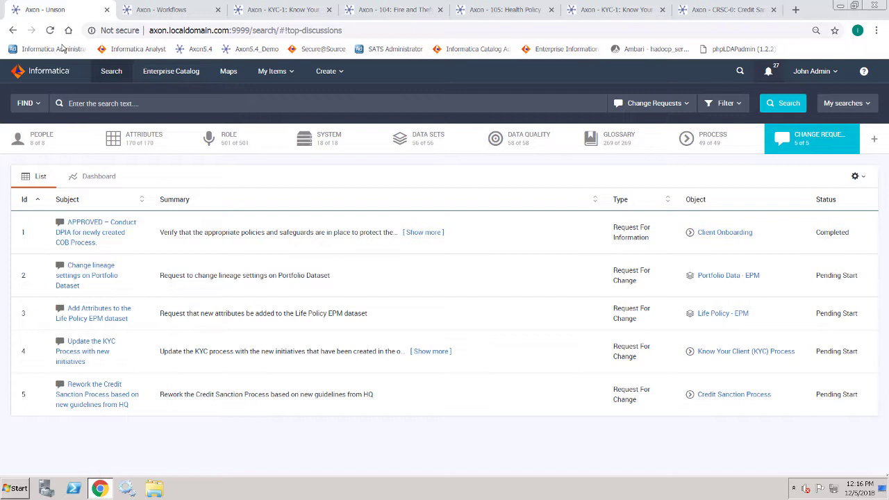
Open the workflow notifications and read through the created change requests.
key(Tab)
key(Tab)
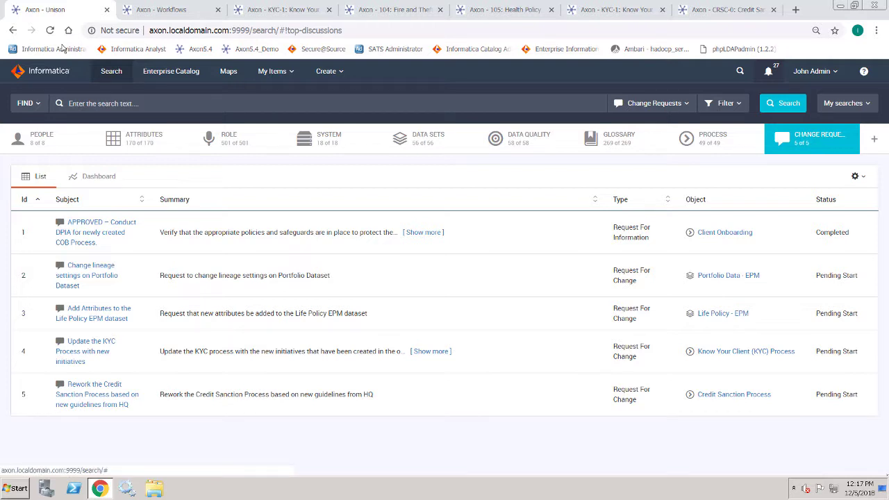
click(769, 72)
key(Tab)
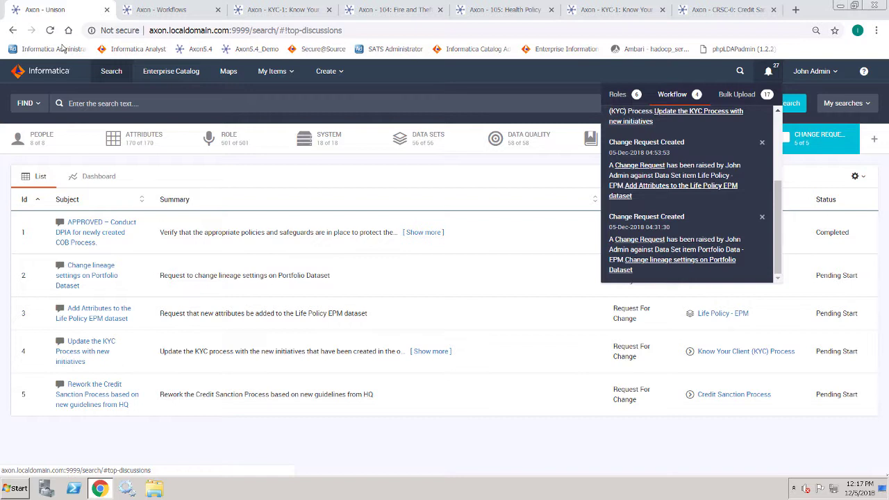
key(Tab)
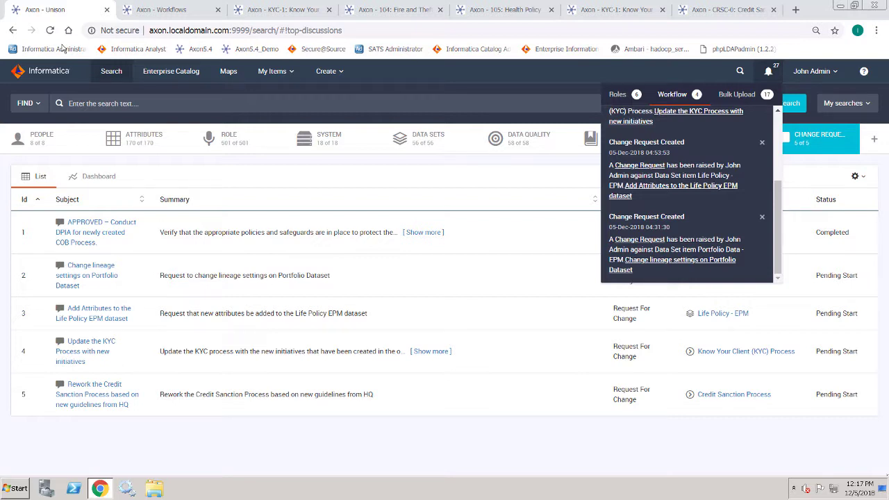
scroll(688, 194, up, 1)
key(Up)
key(Up)
key(Up)
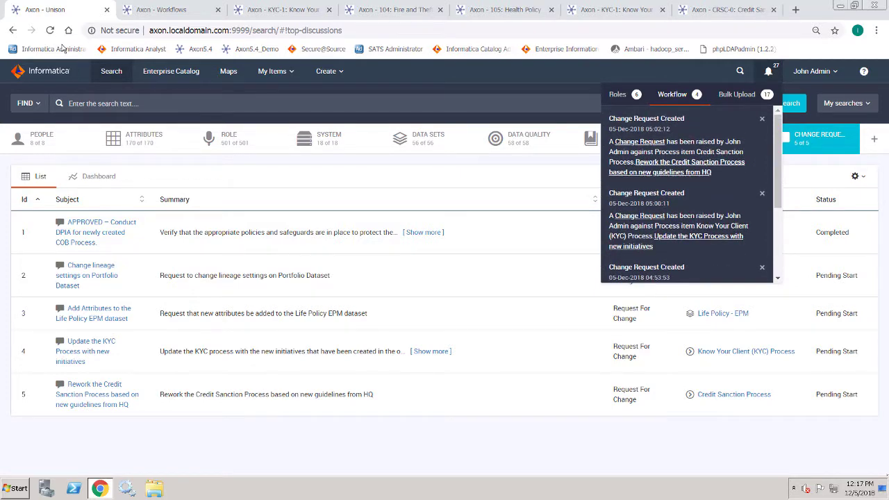
From the workflow notifications on the Credit Sanction Process page, open the Portfolio Data - EPM change request in a new tab.
key(ctrl+shift+Tab)
key(Down)
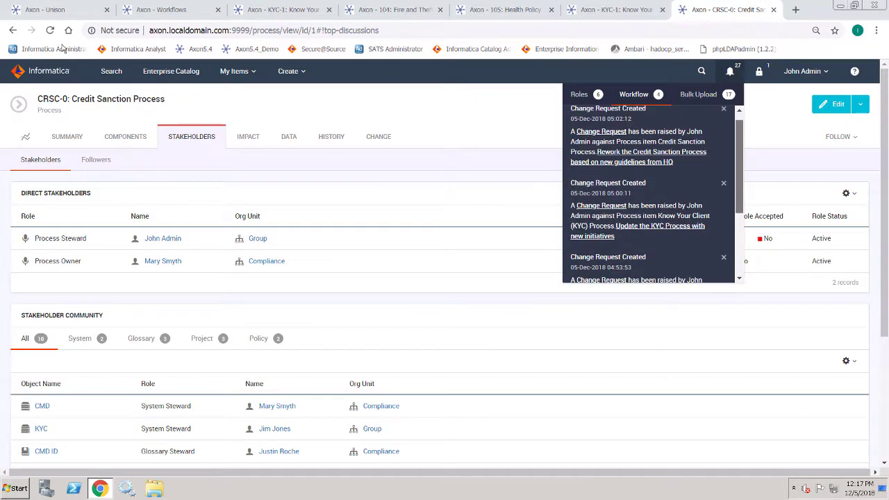
key(Down)
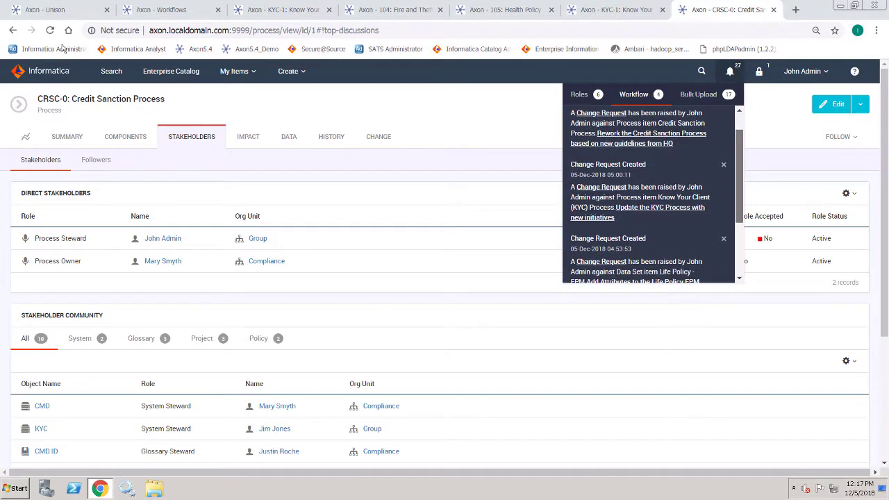
drag(740, 177, 739, 228)
key(Down)
click(602, 240)
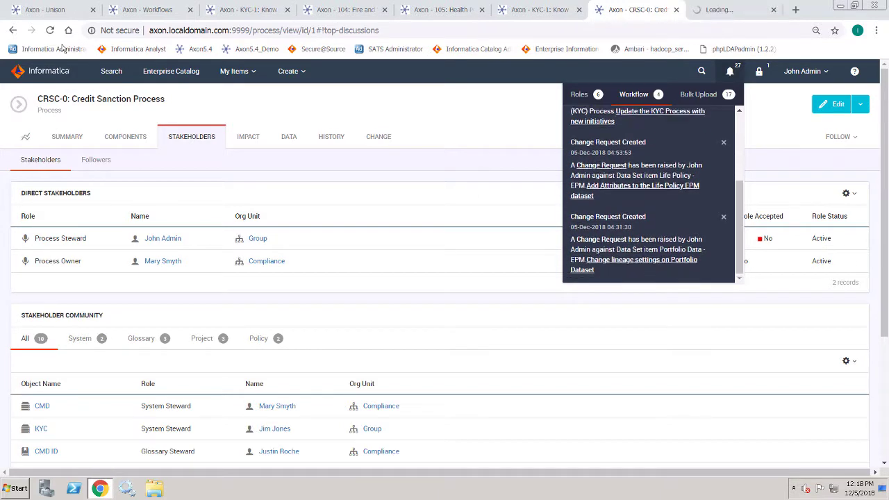
Open the Life Policy - EPM change request in a new tab and view both change request pages.
key(Tab)
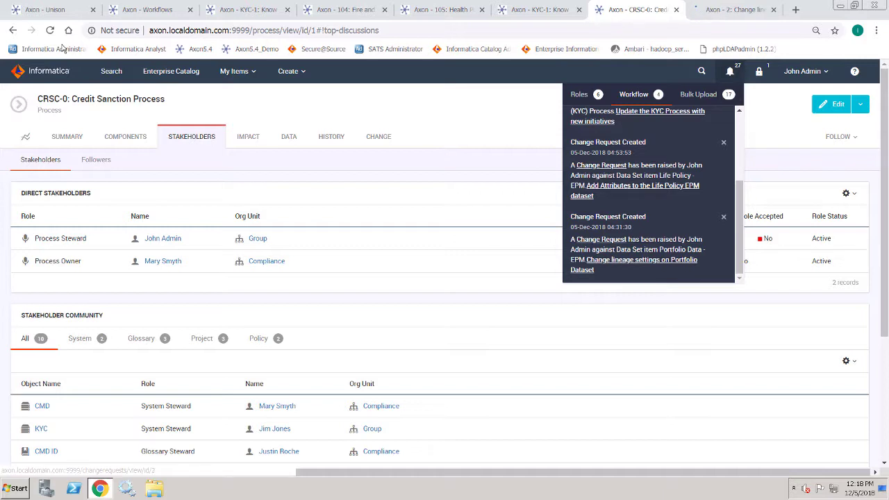
right_click(606, 165)
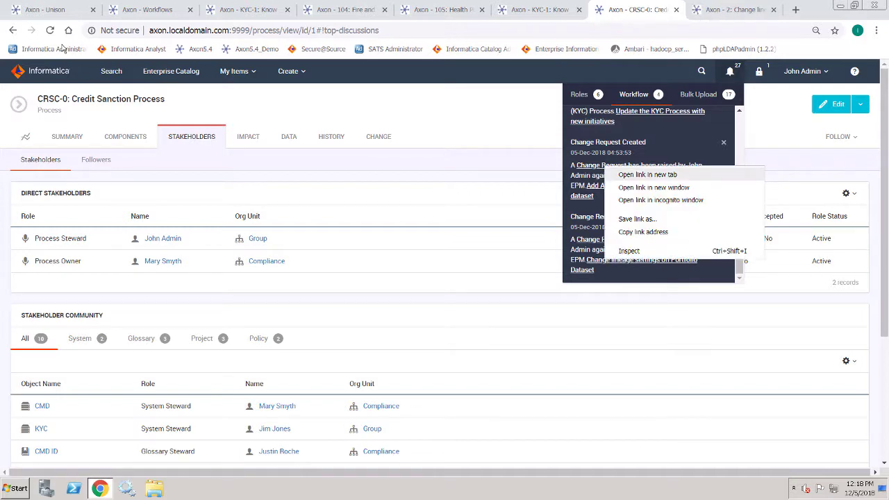
click(648, 175)
key(ctrl+Tab)
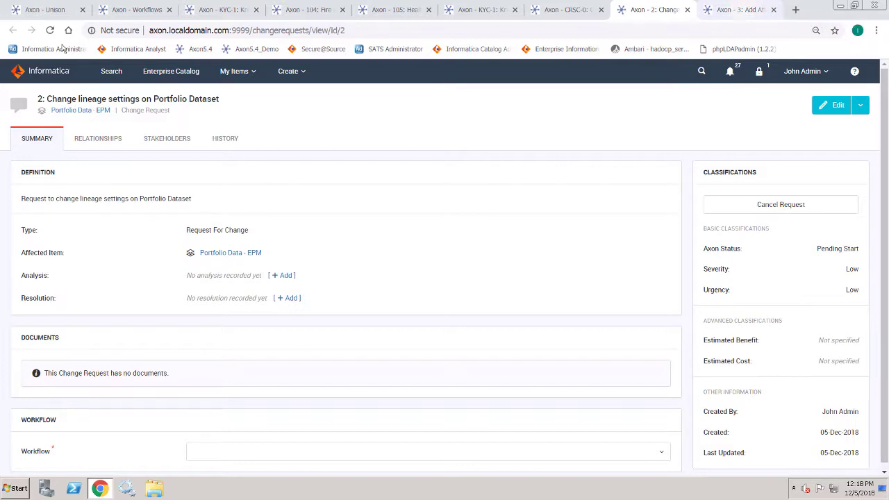
key(ctrl+Tab)
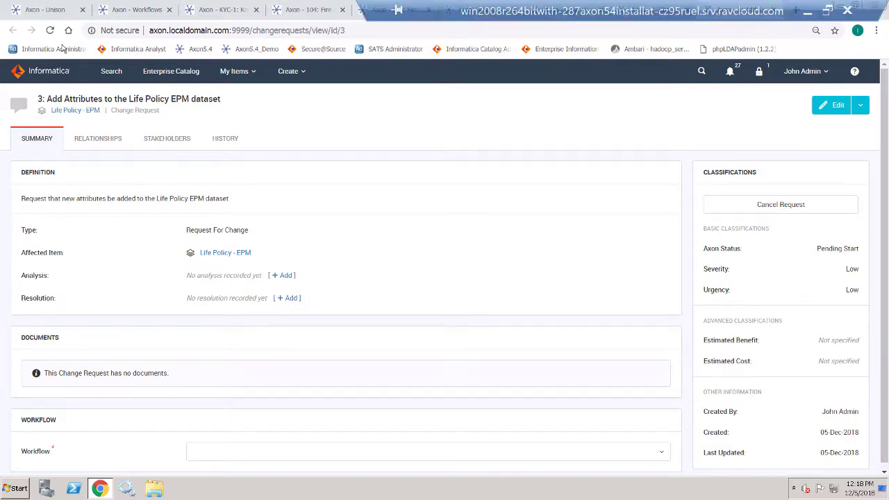
Assign the Dataset Change Control Management Process workflow to the "Change lineage settings on Portfolio Dataset" request and start it.
key(ctrl+shift+Tab)
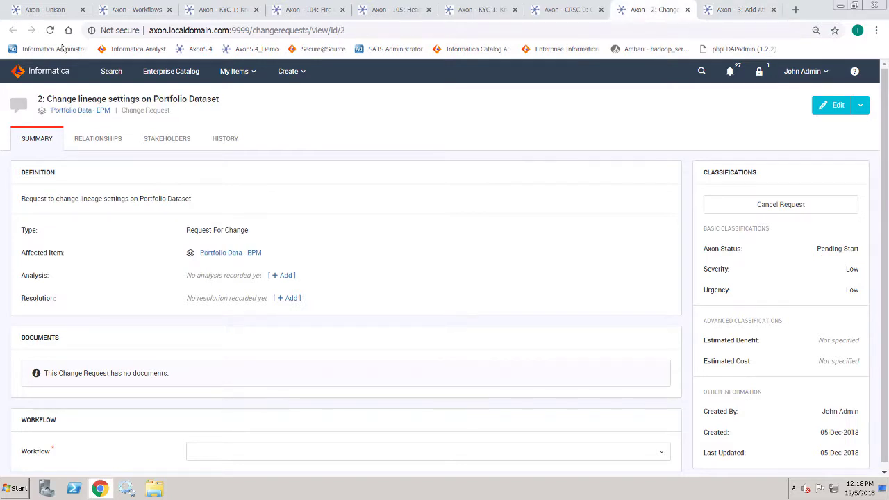
click(428, 452)
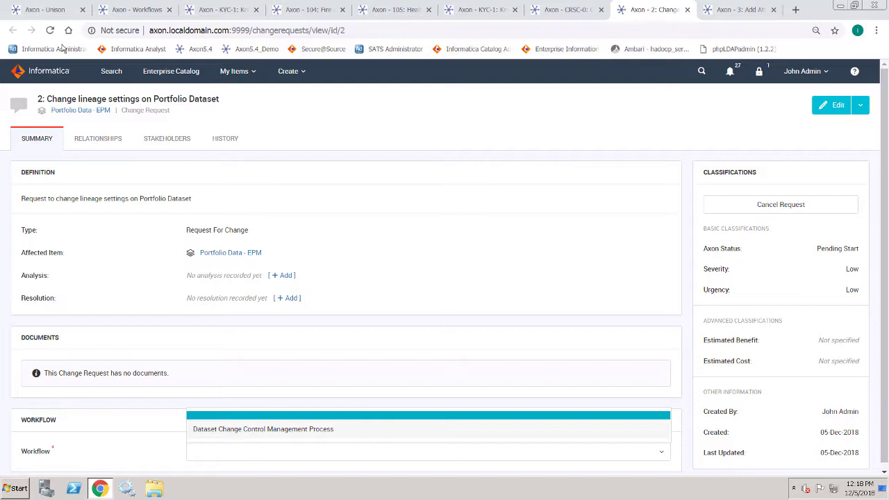
key(Down)
key(Return)
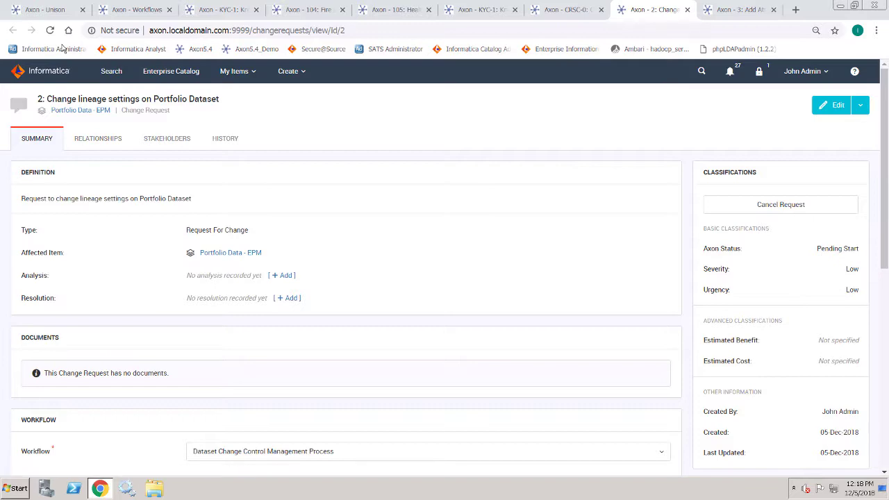
scroll(445, 278, down, 7)
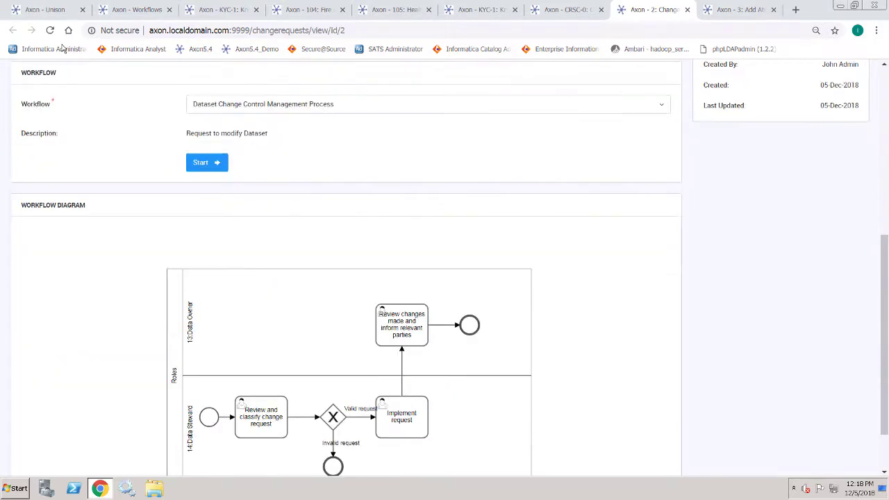
click(207, 105)
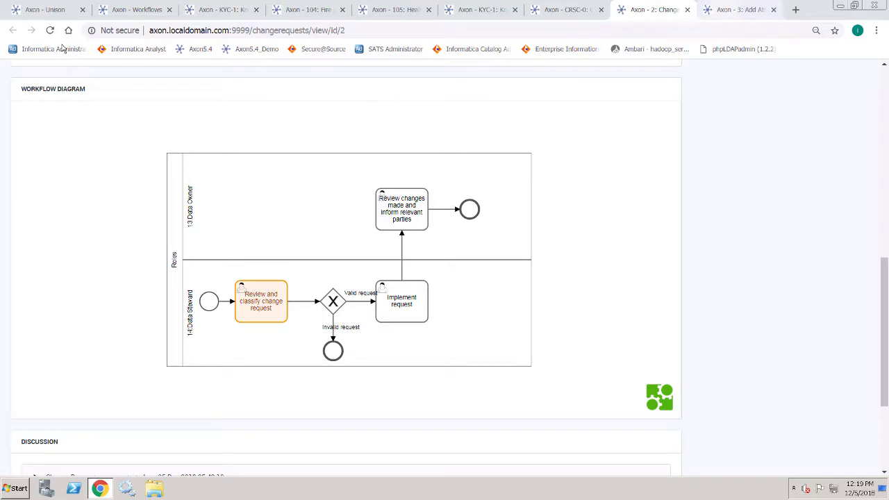
Assign the Dataset Change Control Management Process workflow to the "Add Attributes to the Life Policy EPM dataset" change request and start it.
key(ctrl+Tab)
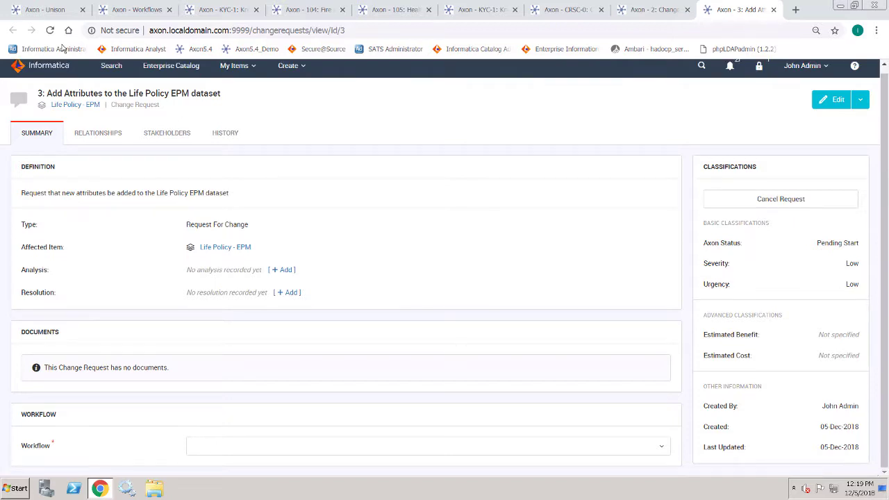
key(alt+Down)
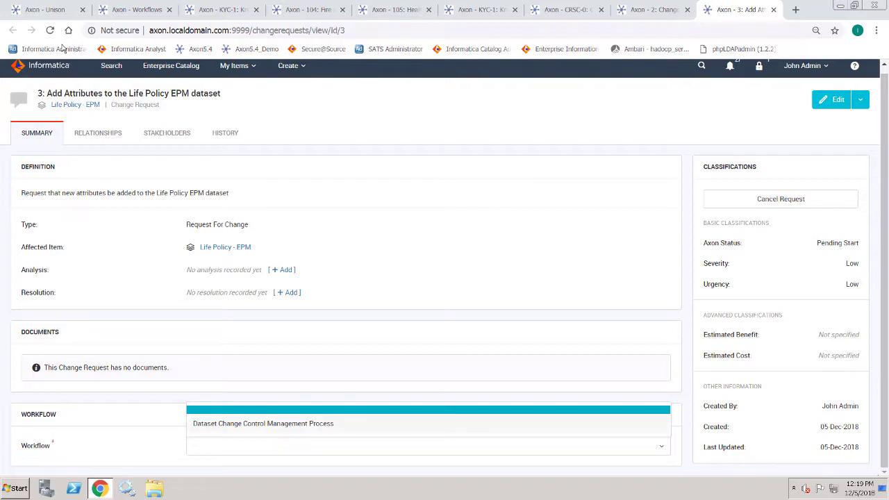
key(Down)
key(Return)
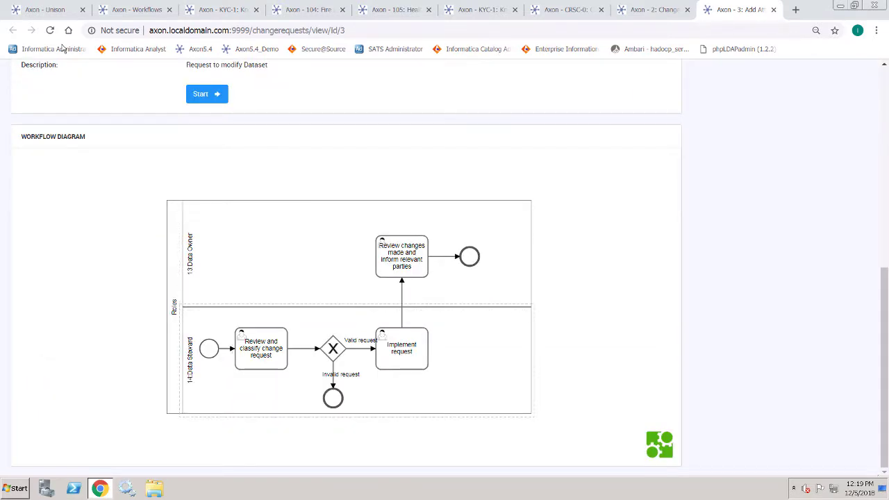
key(Return)
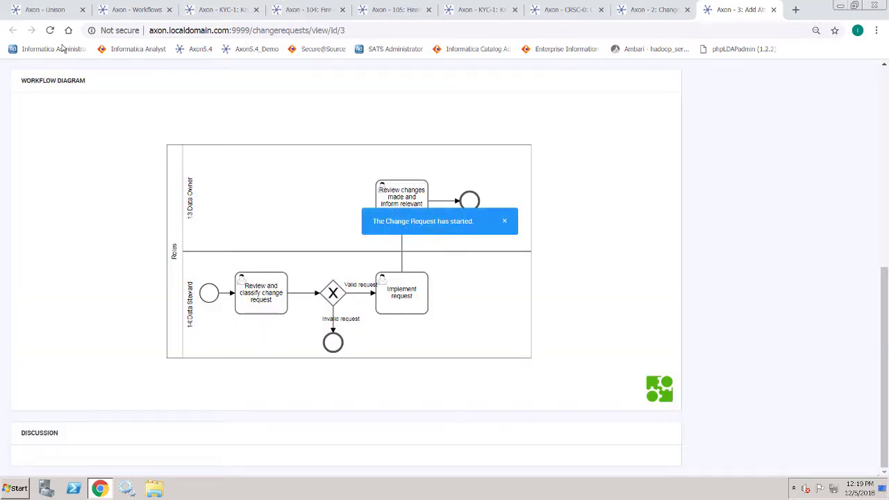
scroll(64, 49, up, 4)
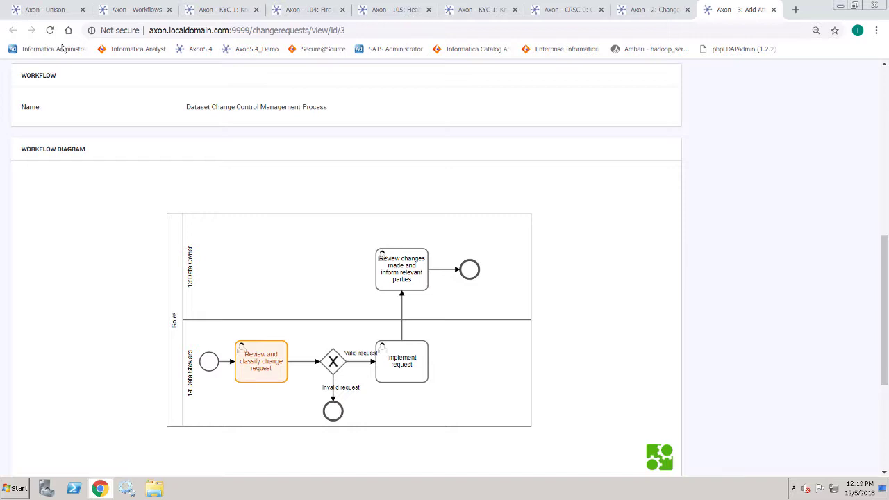
From the workflow notifications on the KYC-1 process page, open the "Update the KYC Process with new initiatives" change request.
key(ctrl+6)
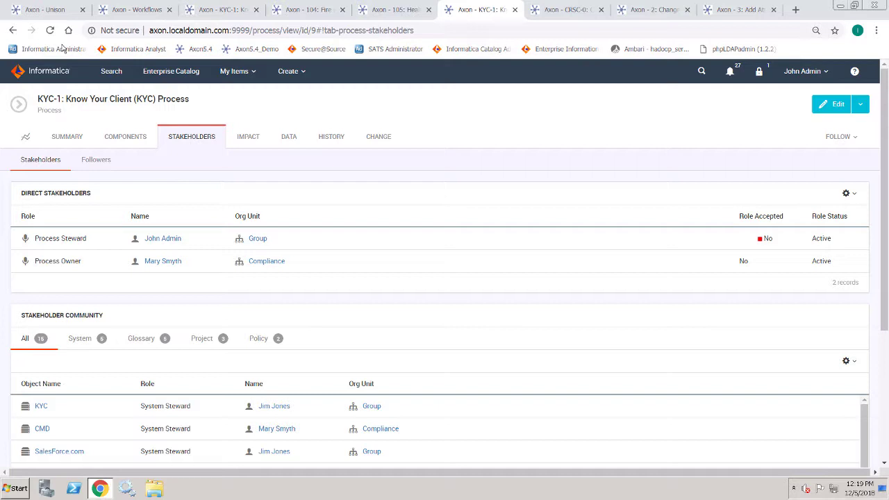
click(730, 72)
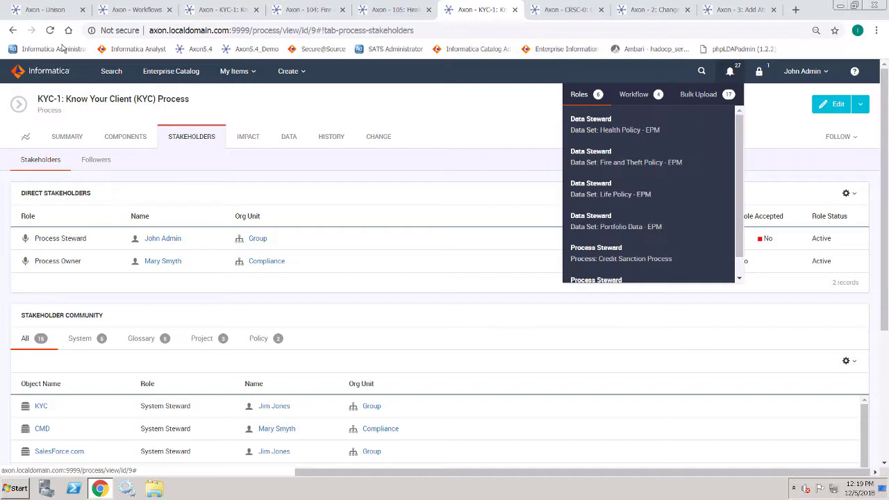
click(635, 94)
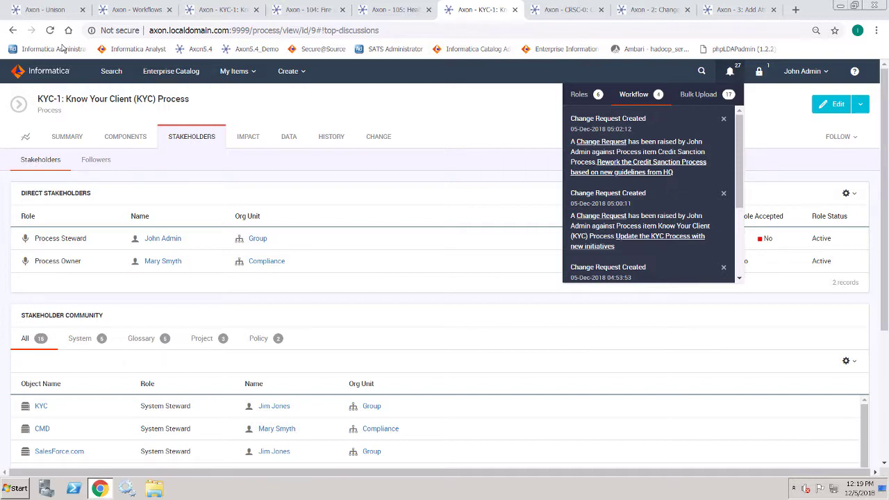
click(660, 236)
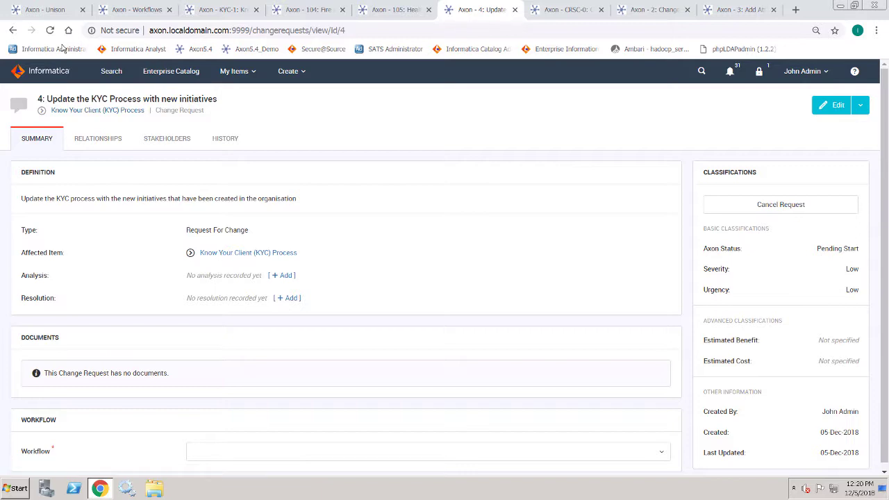
Select the "Request to update the KYC-1 Process" workflow for the KYC change request and examine its workflow diagram.
click(428, 452)
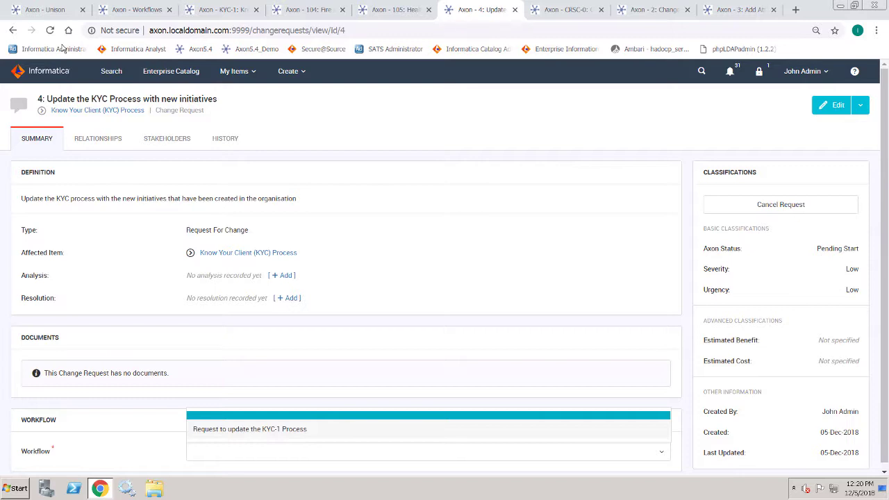
click(250, 430)
scroll(250, 430, down, 3)
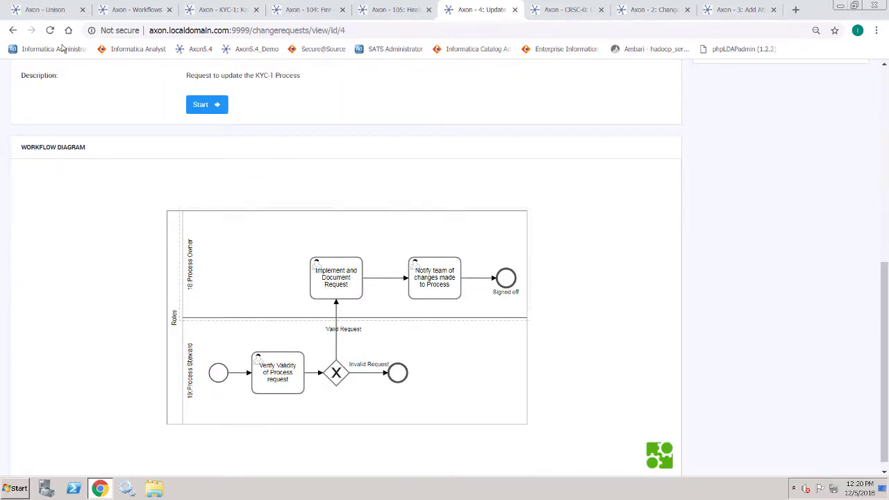
scroll(63, 48, up, 7)
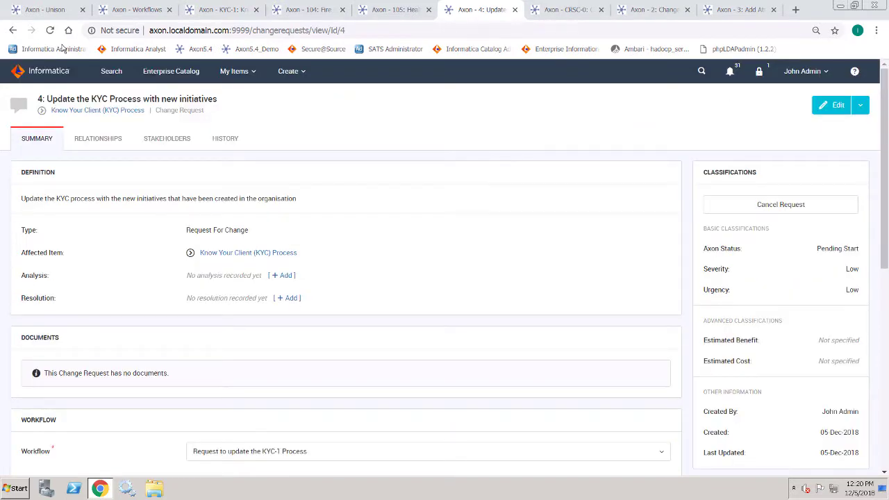
Open the "Rework the Credit Sanction Process based on new guidelines from HQ" change request from the workflow notifications.
click(759, 72)
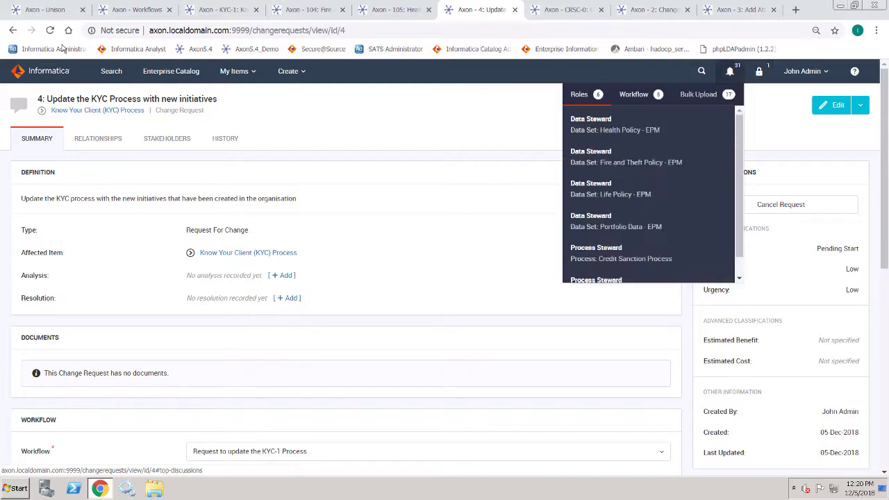
scroll(649, 194, down, 4)
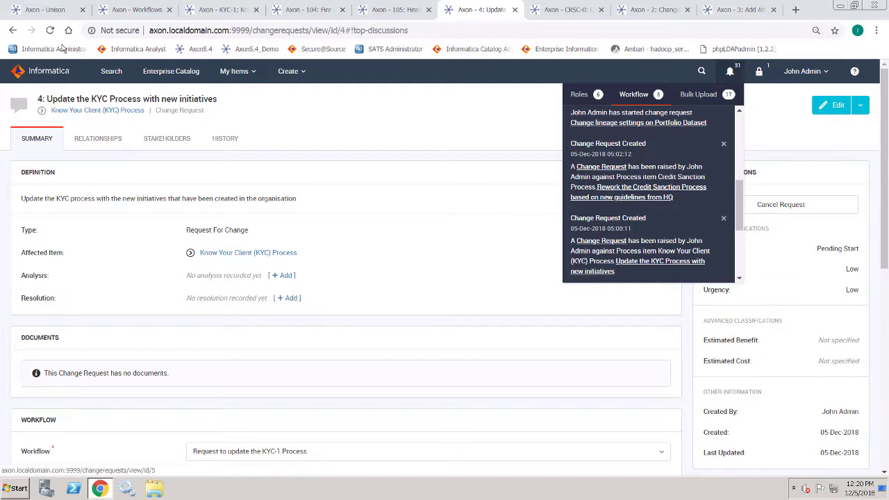
click(638, 187)
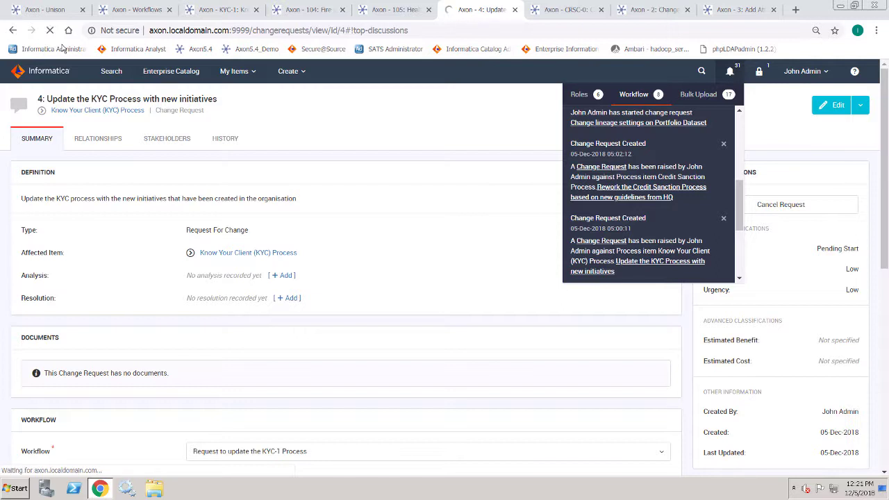